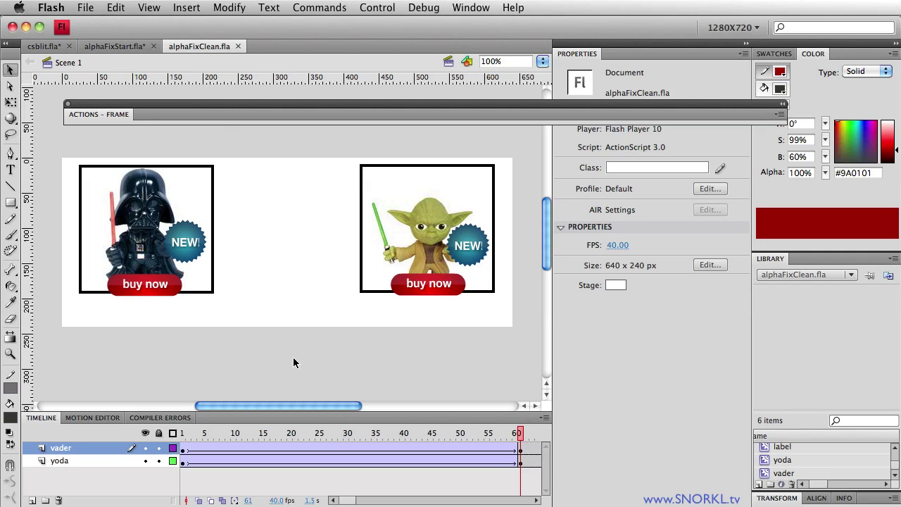
key(super+Return)
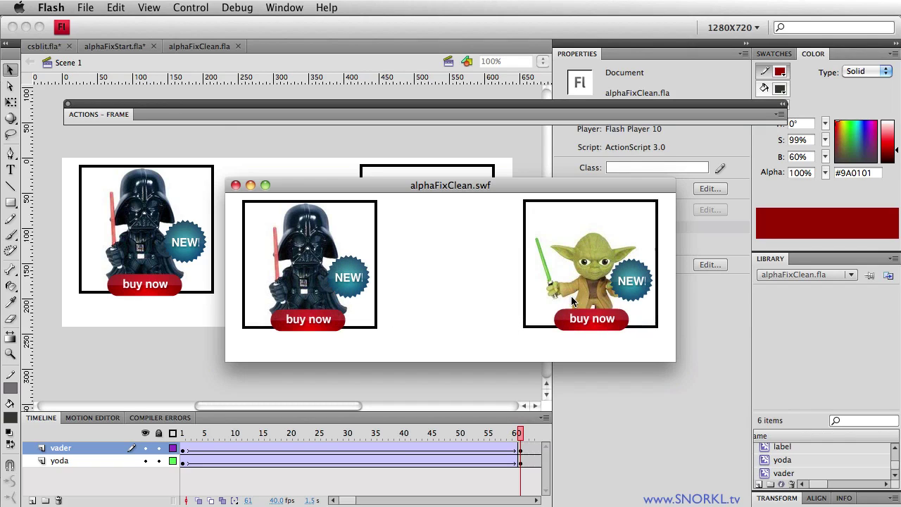
Close the test movie and move the playhead to about frame 11 to compare the faded banners.
click(237, 186)
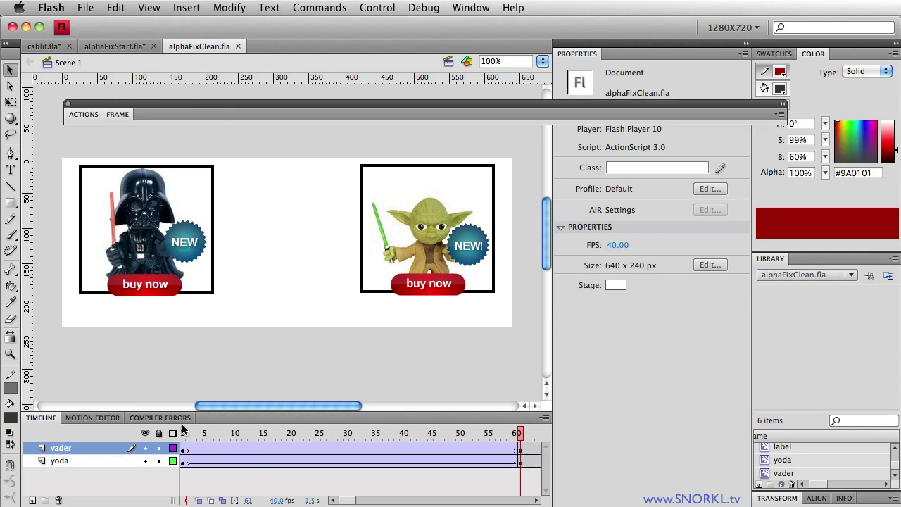
drag(184, 433, 238, 437)
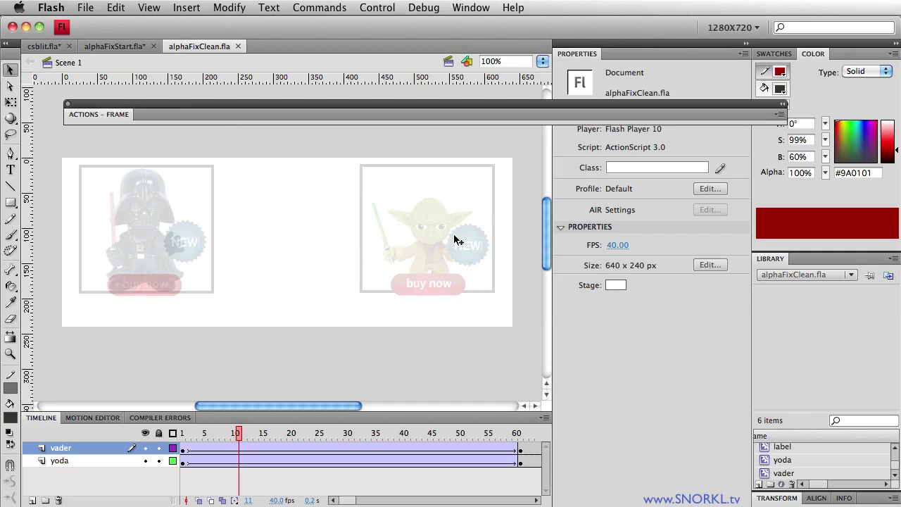
In alphaFixStart.fla, fade the Vader clip to about half alpha and return Yoda's alpha to 100%.
click(121, 46)
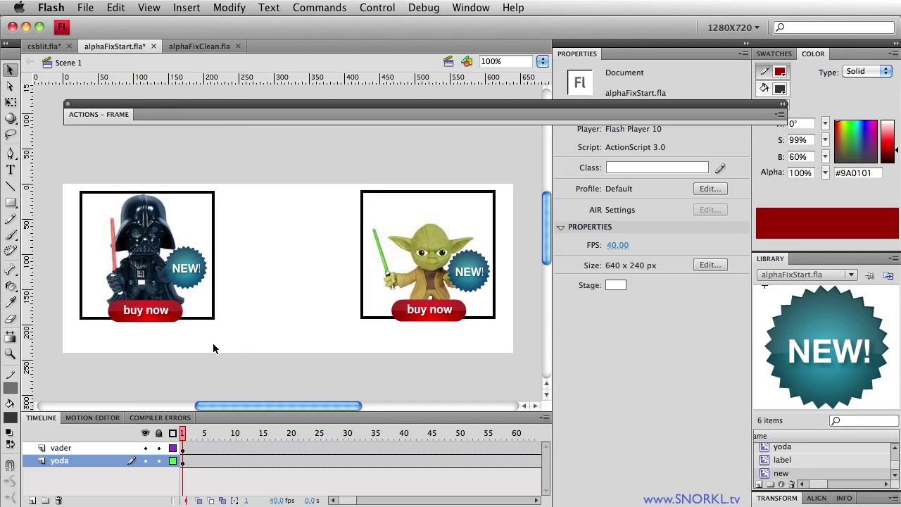
click(196, 290)
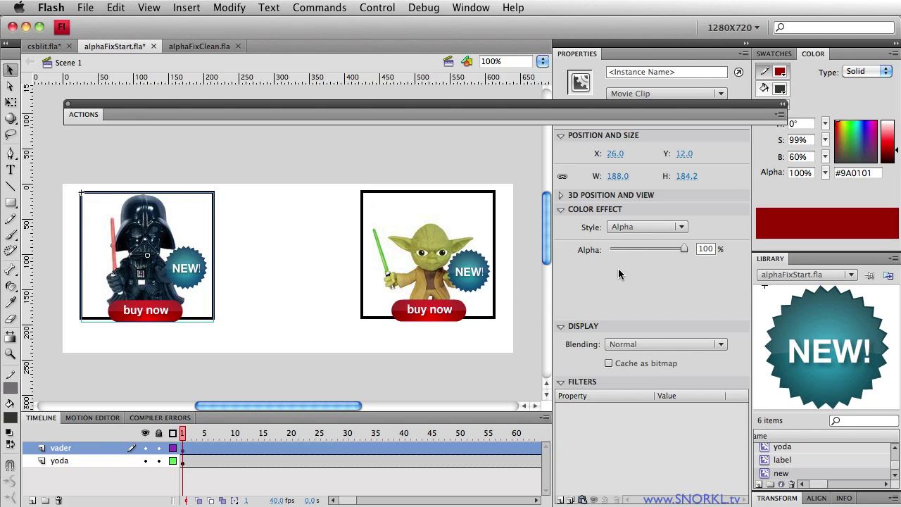
drag(681, 248, 639, 251)
click(448, 267)
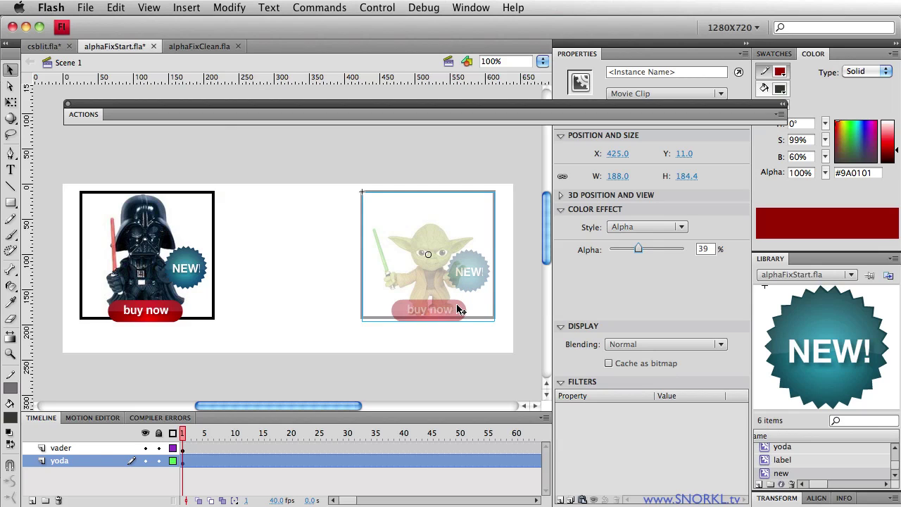
drag(640, 249, 739, 247)
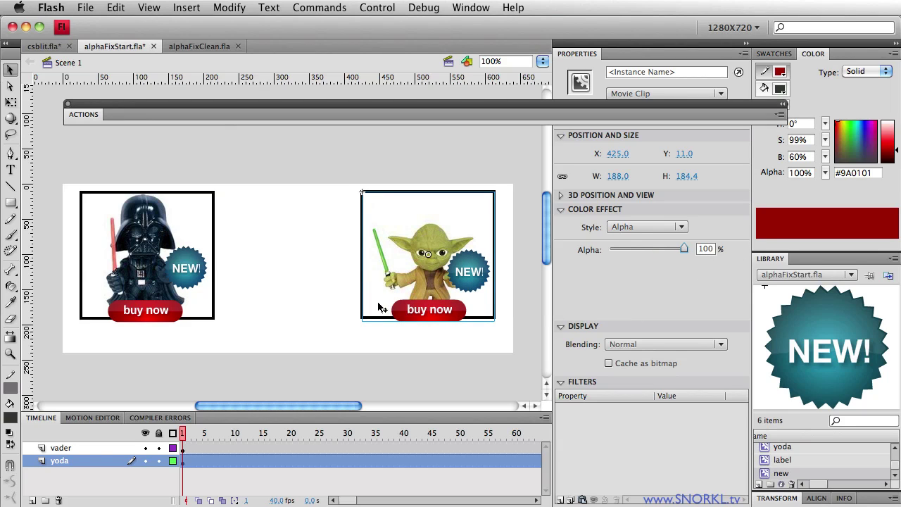
Switch to Chrome and scroll the gotoAndLearn thread to its blur-filter solution.
key(alt+super+d)
key(super+Tab)
key(alt+super+d)
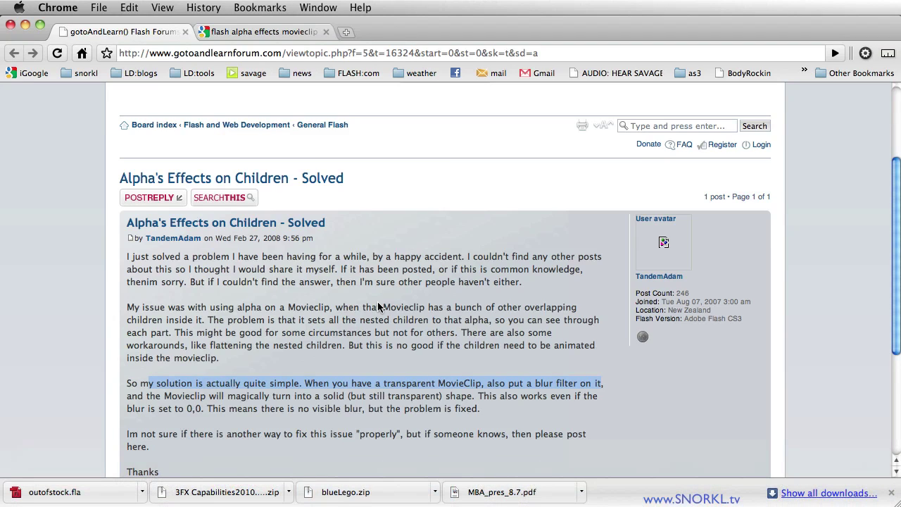
scroll(442, 252, up, 4)
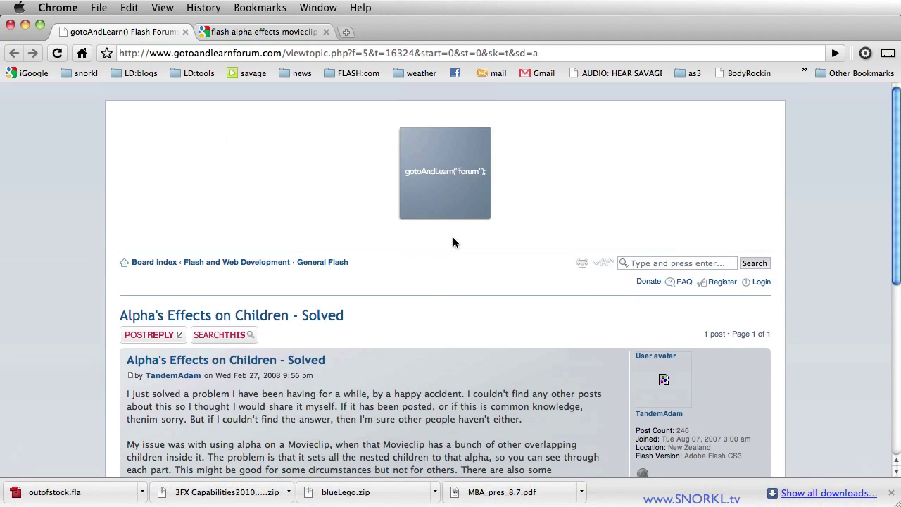
scroll(374, 329, down, 4)
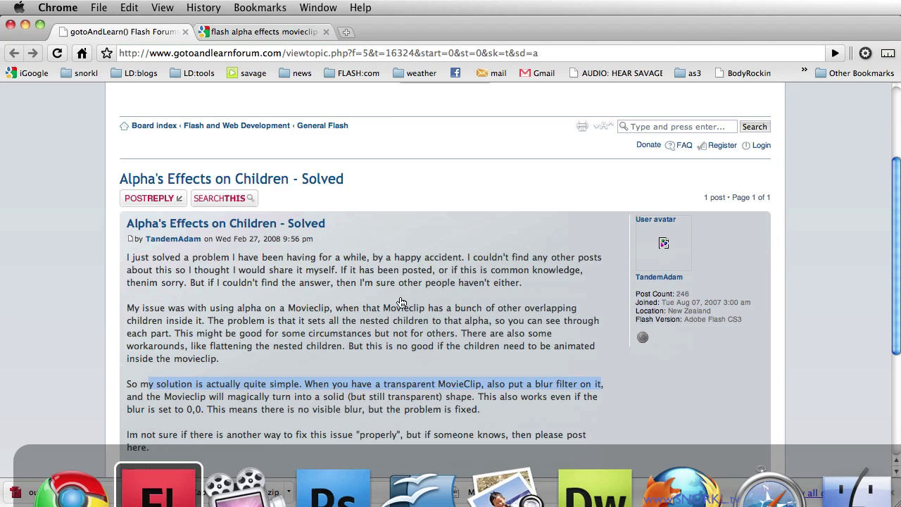
Back in Flash, add a Blur filter to the Yoda clip with blur set to 0.
click(157, 482)
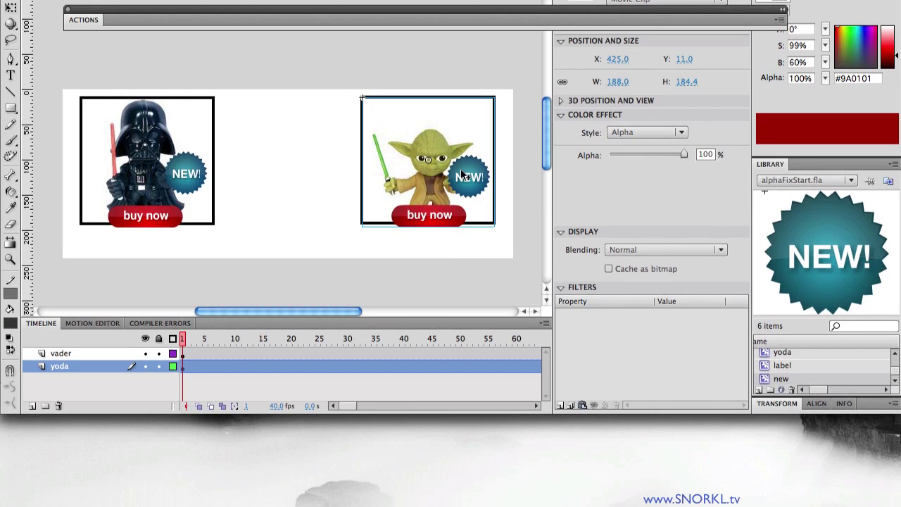
click(558, 405)
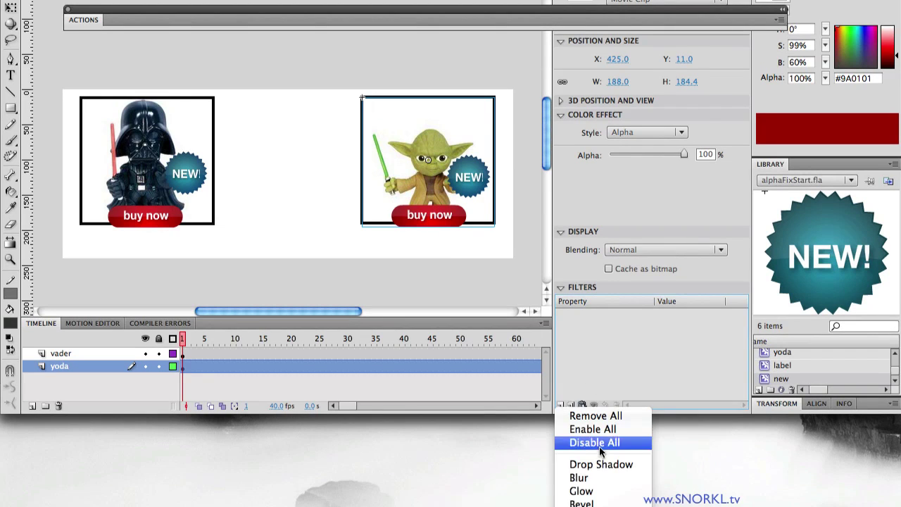
click(619, 479)
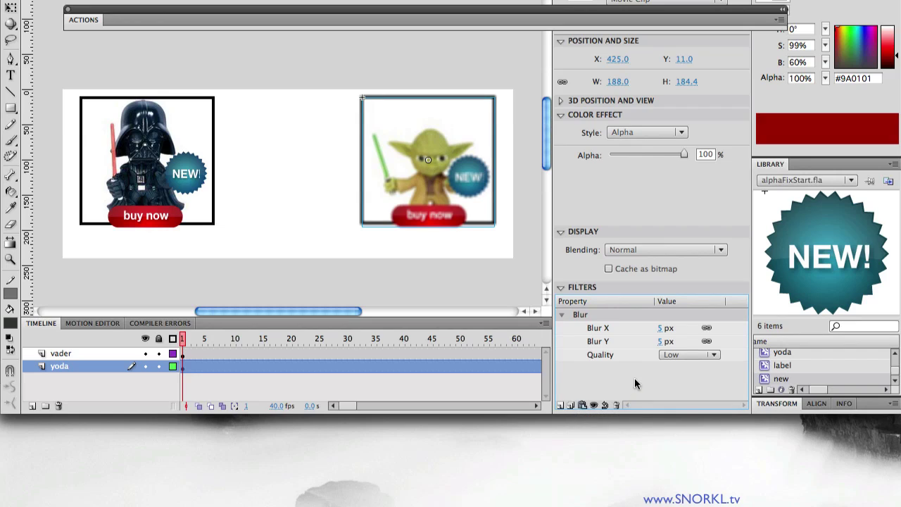
click(663, 329)
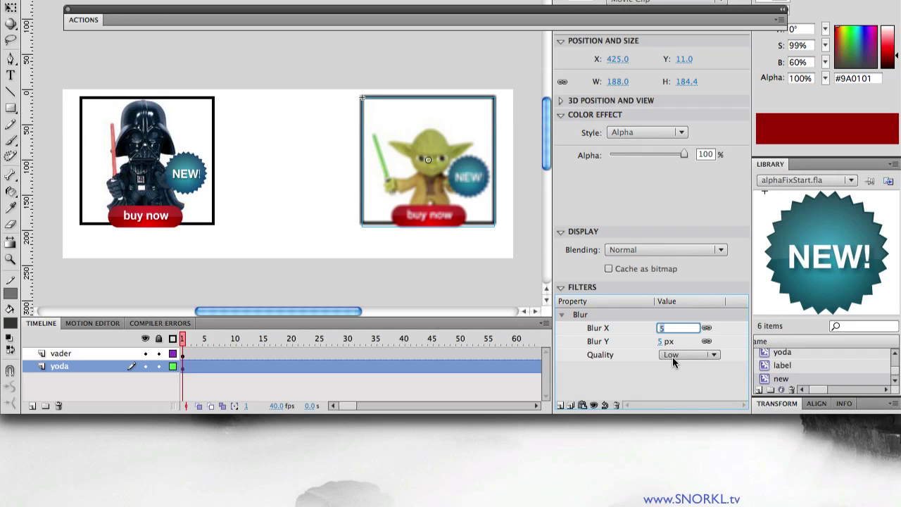
text(0)
key(Return)
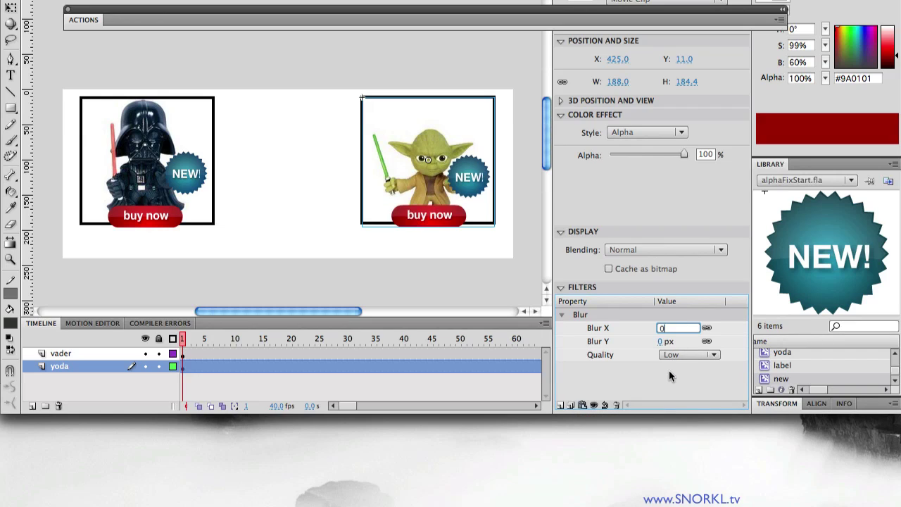
Fade the Yoda clip to 30% alpha and the Vader clip to 45%.
click(455, 284)
click(454, 204)
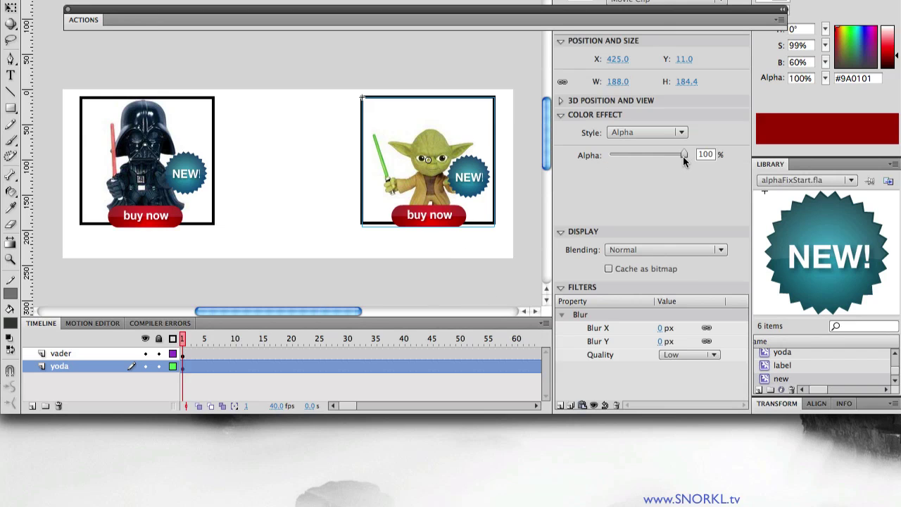
drag(681, 154, 626, 157)
click(144, 200)
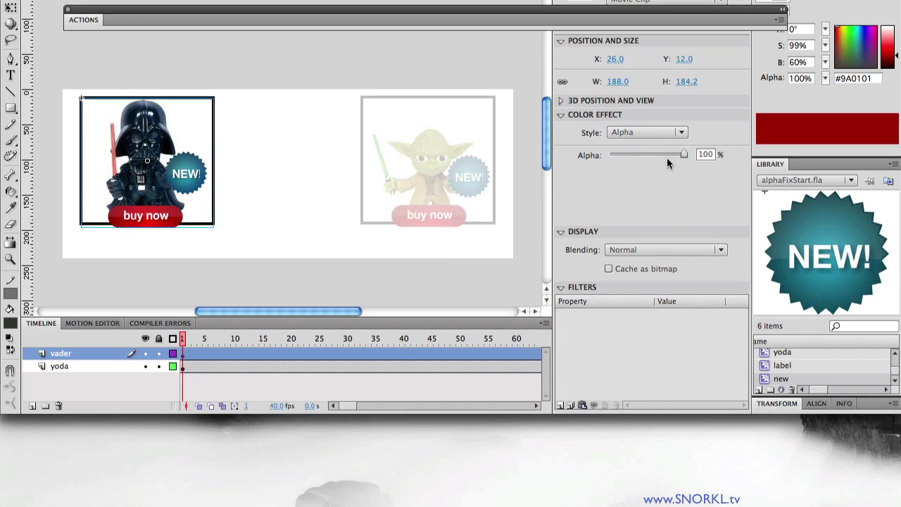
drag(681, 154, 643, 155)
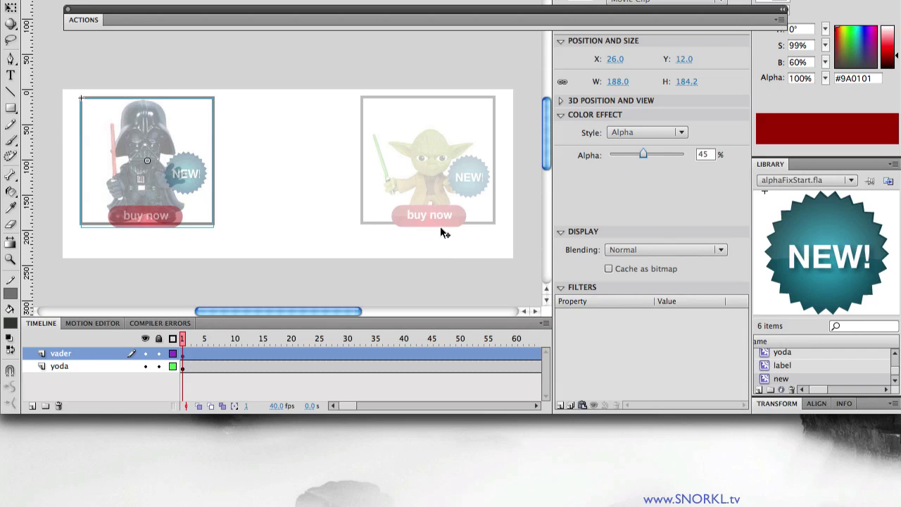
Delete the Yoda clip's Blur filter and set its alpha to 38%.
click(302, 188)
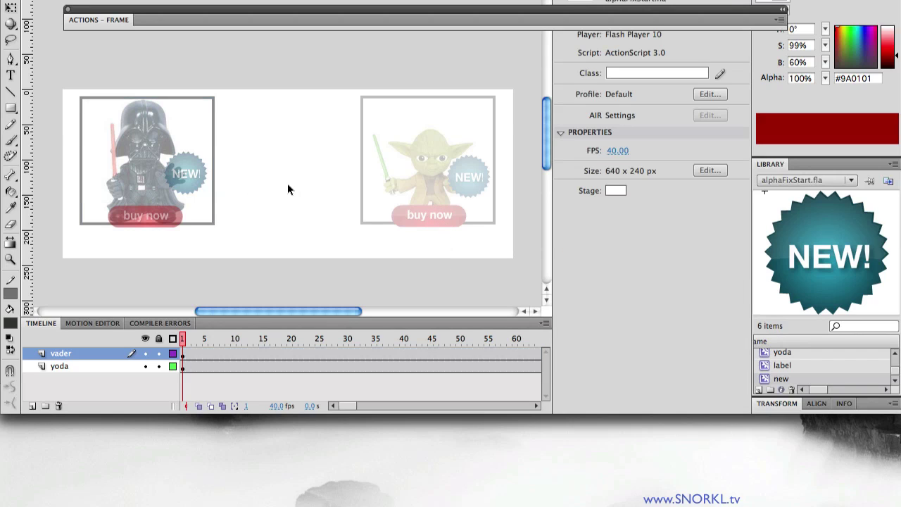
click(435, 188)
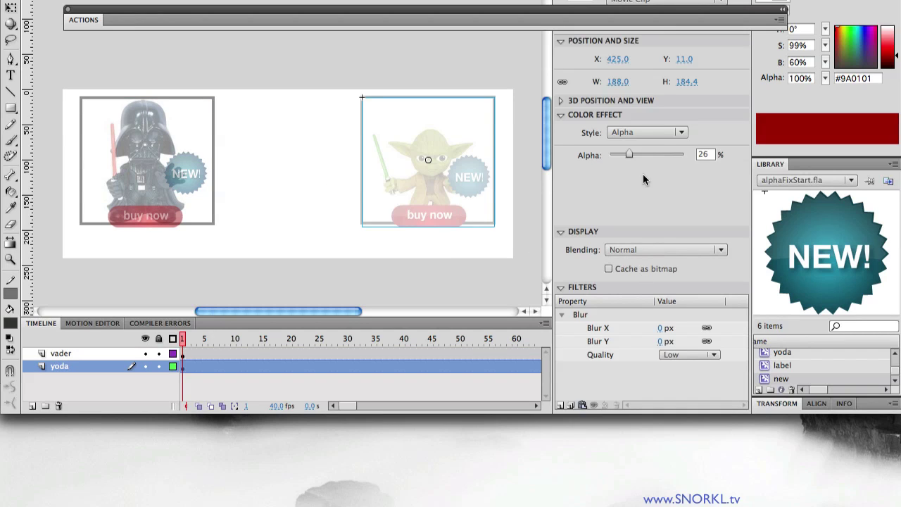
click(585, 313)
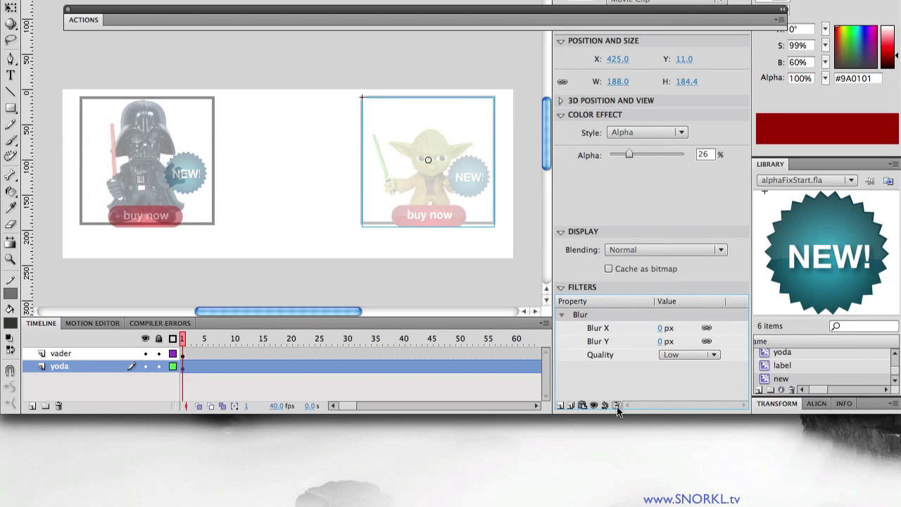
click(616, 406)
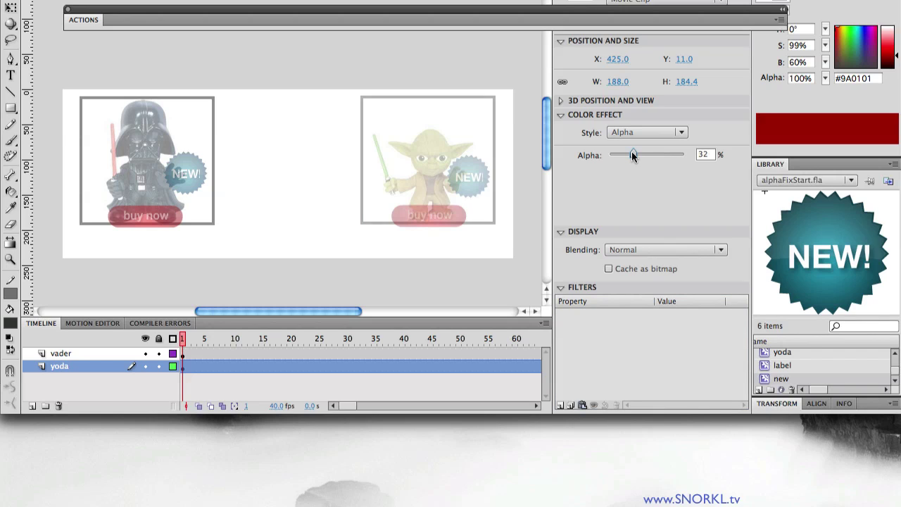
drag(632, 153, 636, 152)
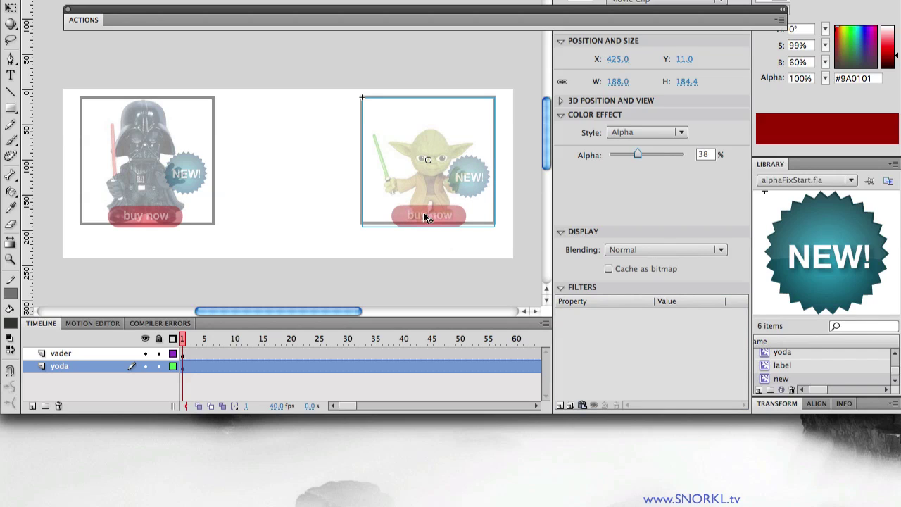
Add a Blur filter to the Yoda clip and remove it again.
click(561, 405)
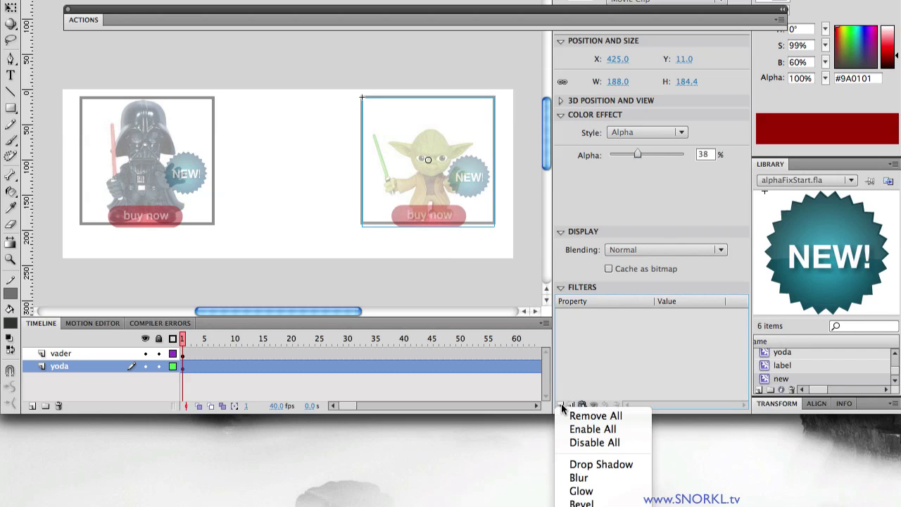
click(593, 478)
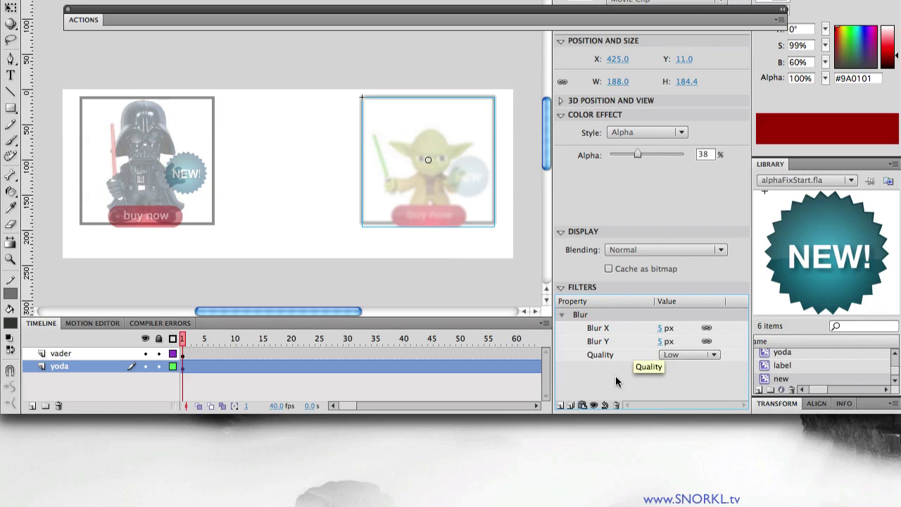
click(617, 407)
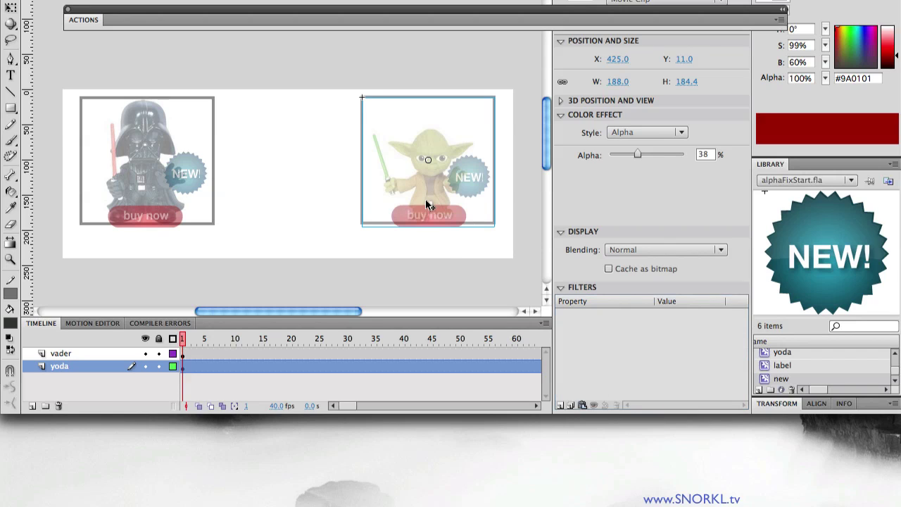
Add an Adjust Color filter to the Yoda clip and raise its alpha to 100%.
click(561, 405)
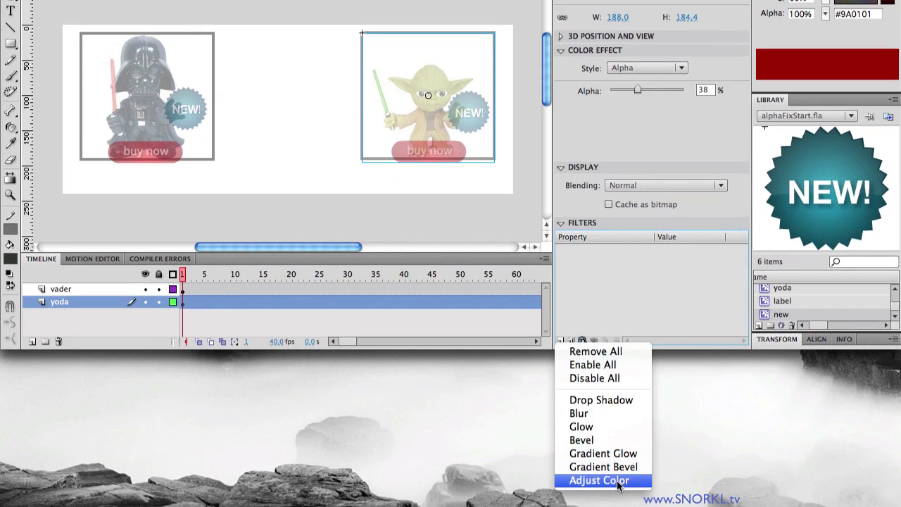
click(618, 484)
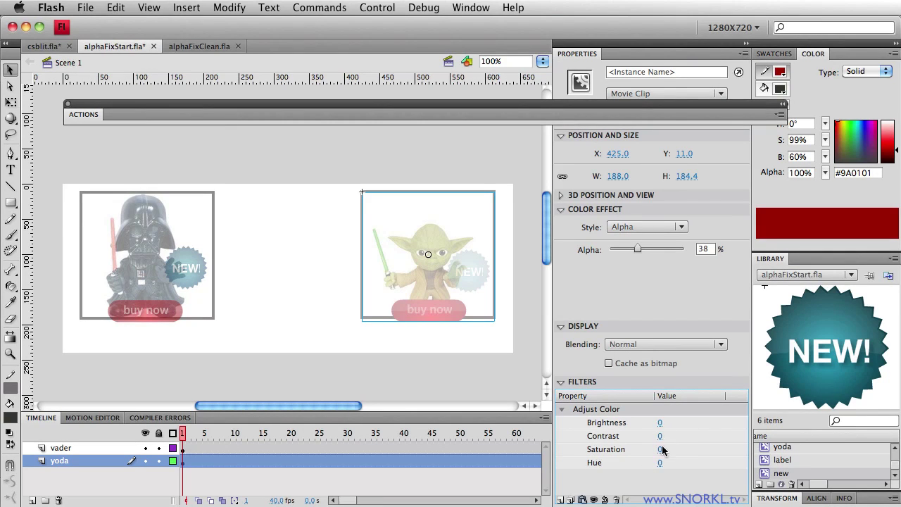
drag(634, 251, 686, 251)
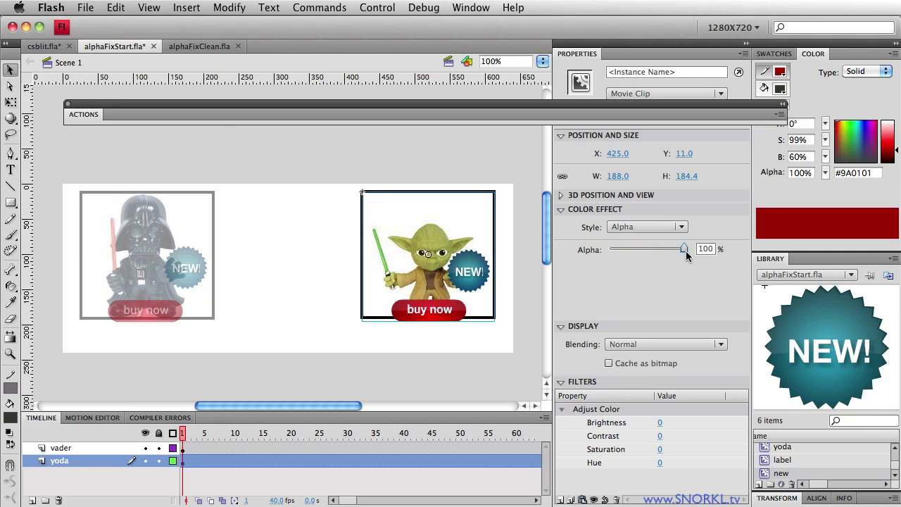
Inside the Yoda symbol, drag the NEW! badge up above Yoda's head.
double_click(457, 281)
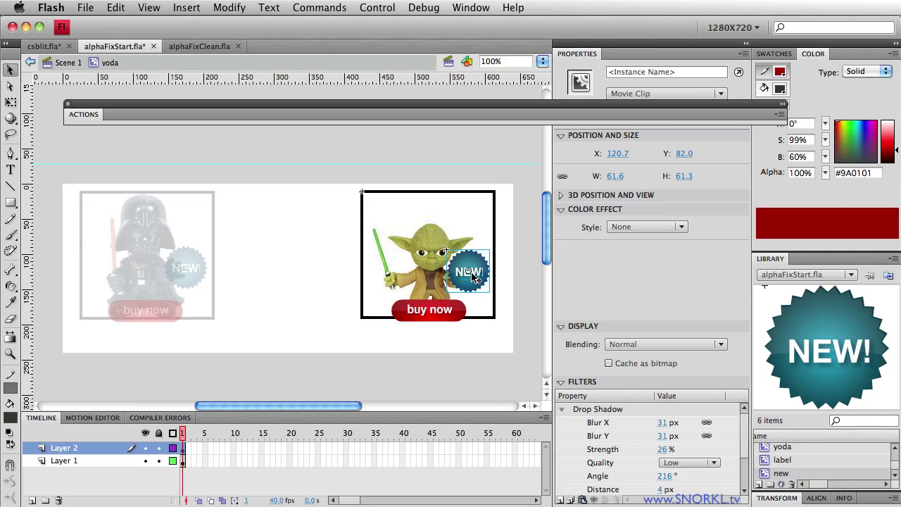
drag(476, 278, 441, 241)
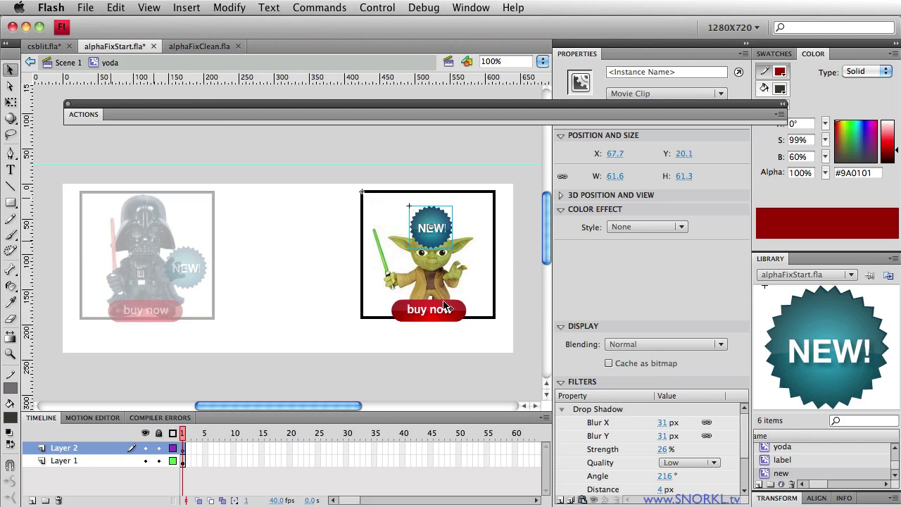
click(453, 350)
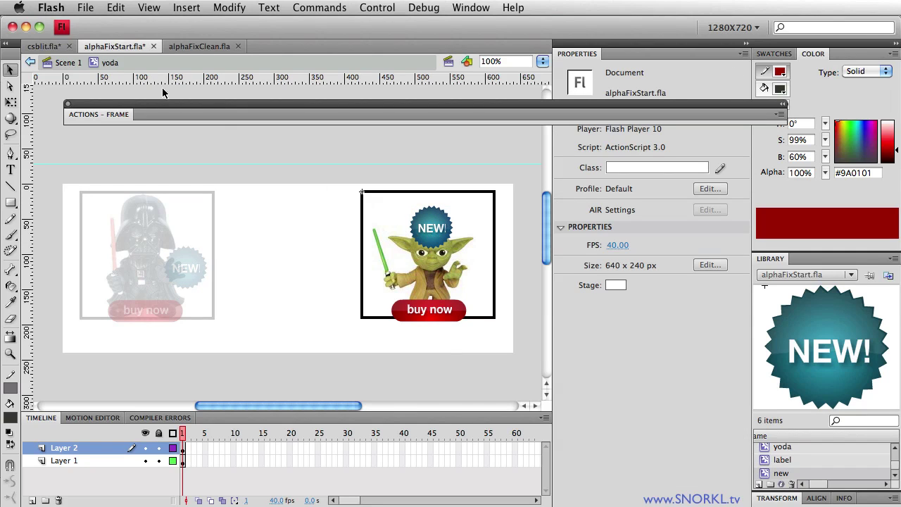
On Scene 1, test Yoda's alpha fade, delete its Adjust Color filter, and retest the fade.
click(72, 66)
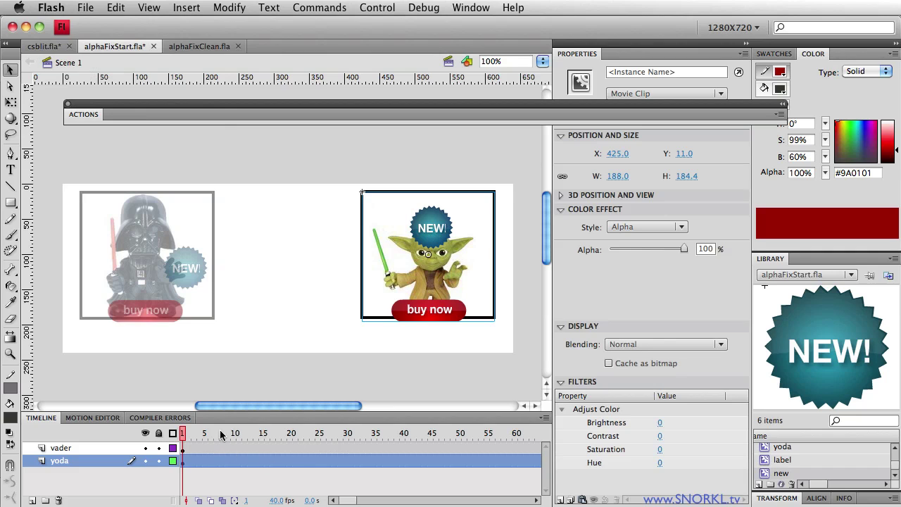
drag(683, 249, 728, 251)
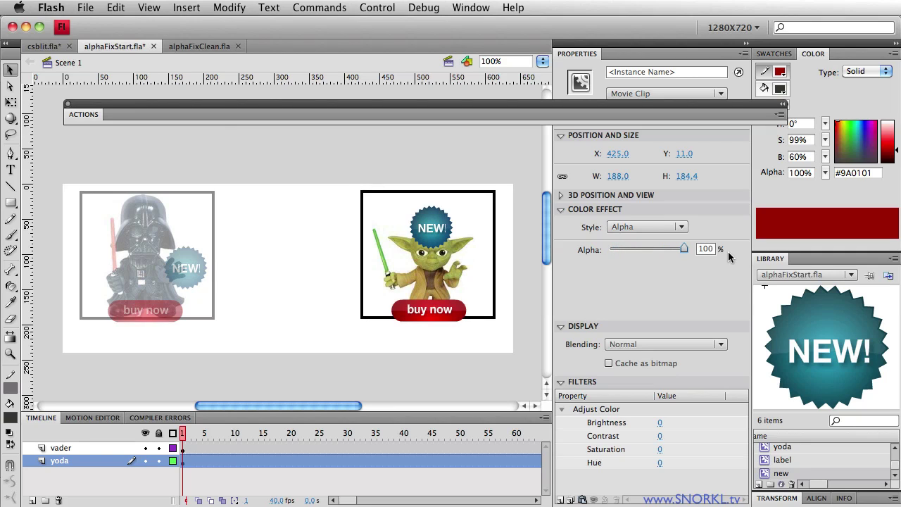
click(604, 415)
click(615, 499)
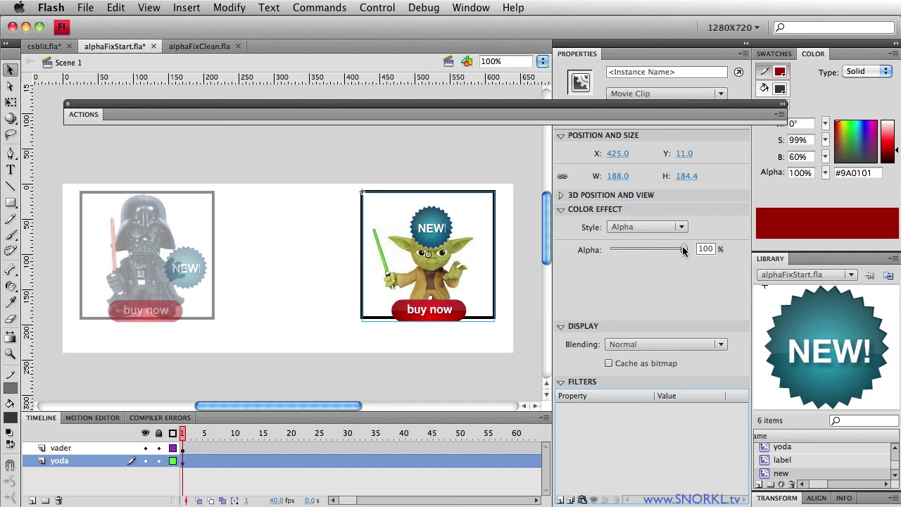
drag(682, 250, 620, 252)
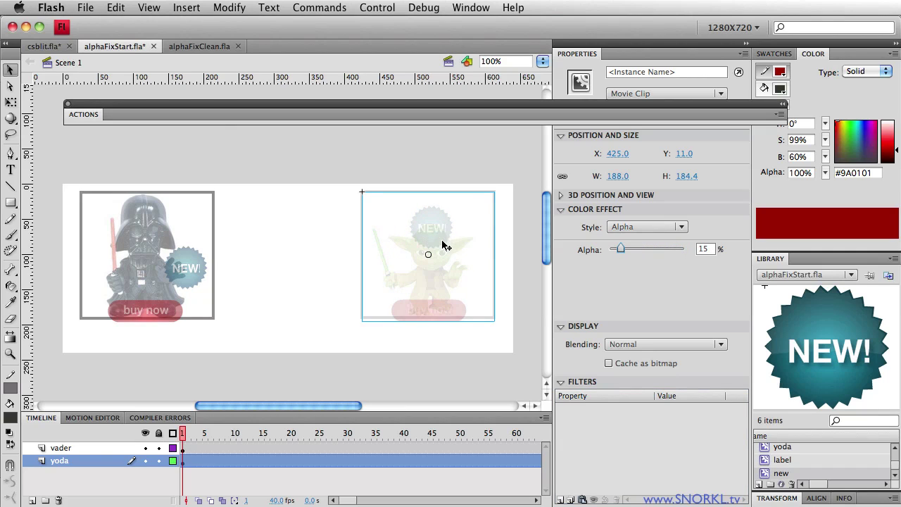
drag(622, 251, 729, 257)
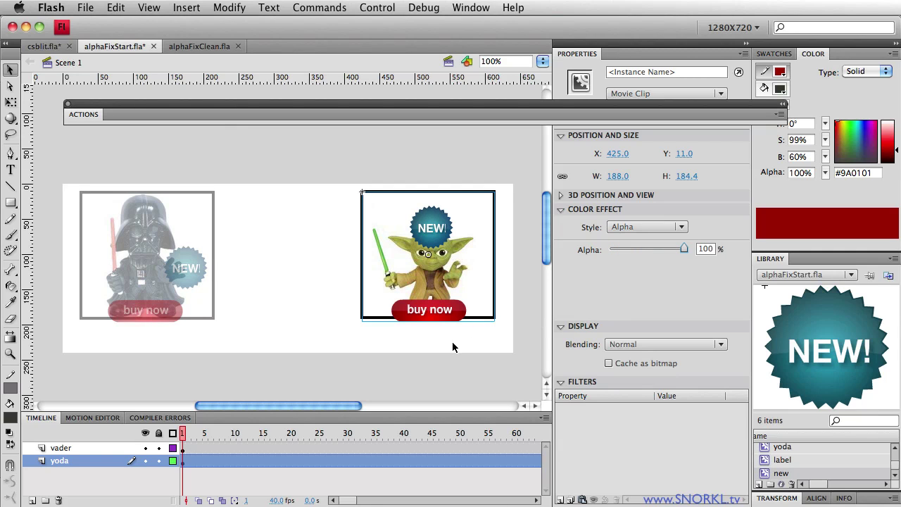